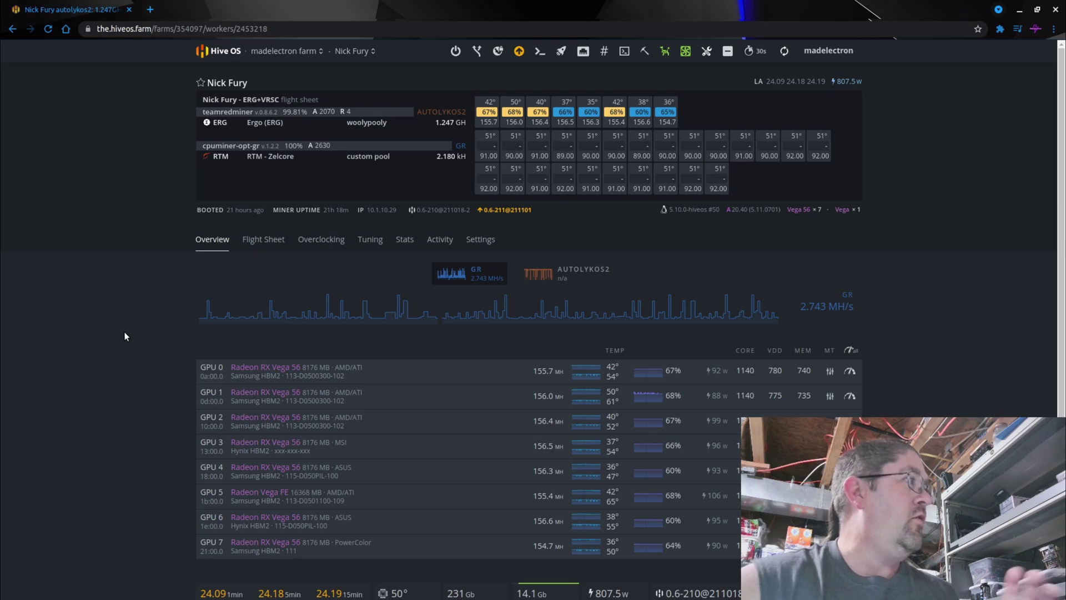
- Show the worker's Stats page with 3-day (Oct 31–Nov 3) temperature, fan and power graphs
click(405, 240)
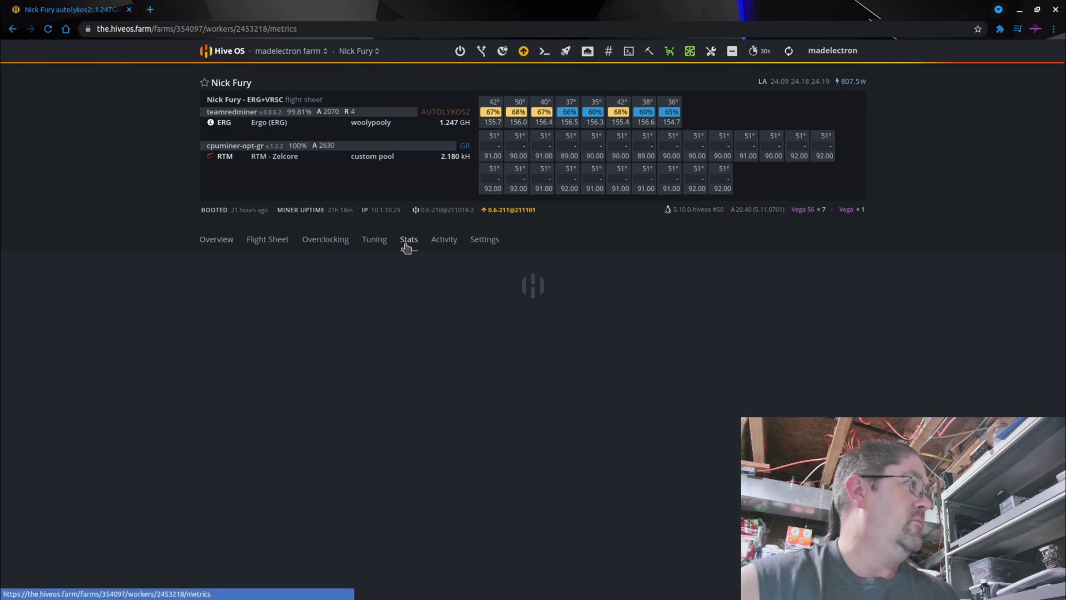
scroll(138, 400, down, 2)
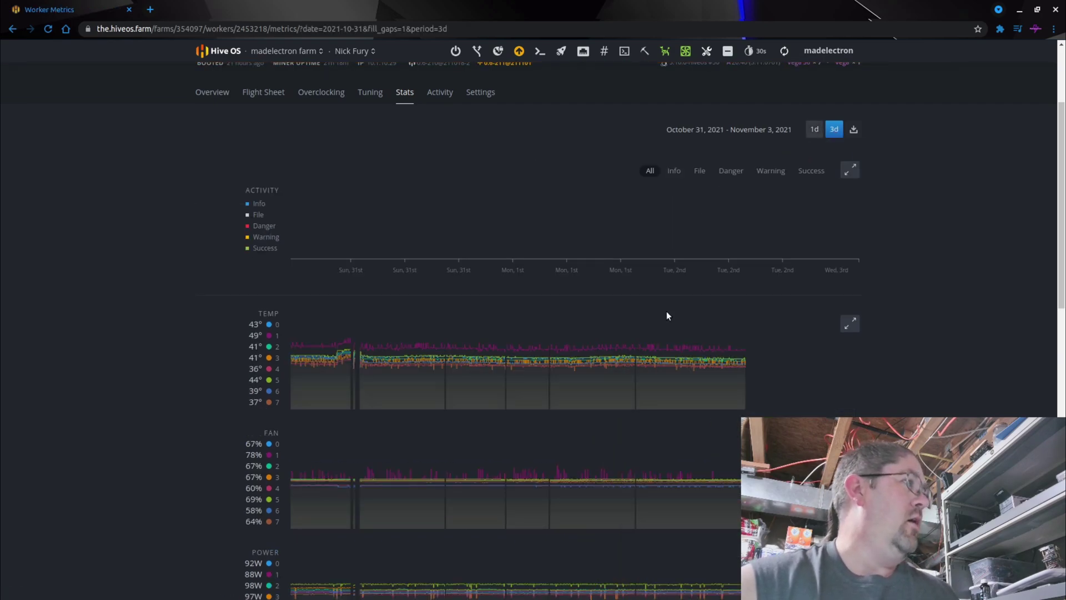
- Enlarge the TEMP graph to detail view showing all eight GPUs' temperatures
click(850, 325)
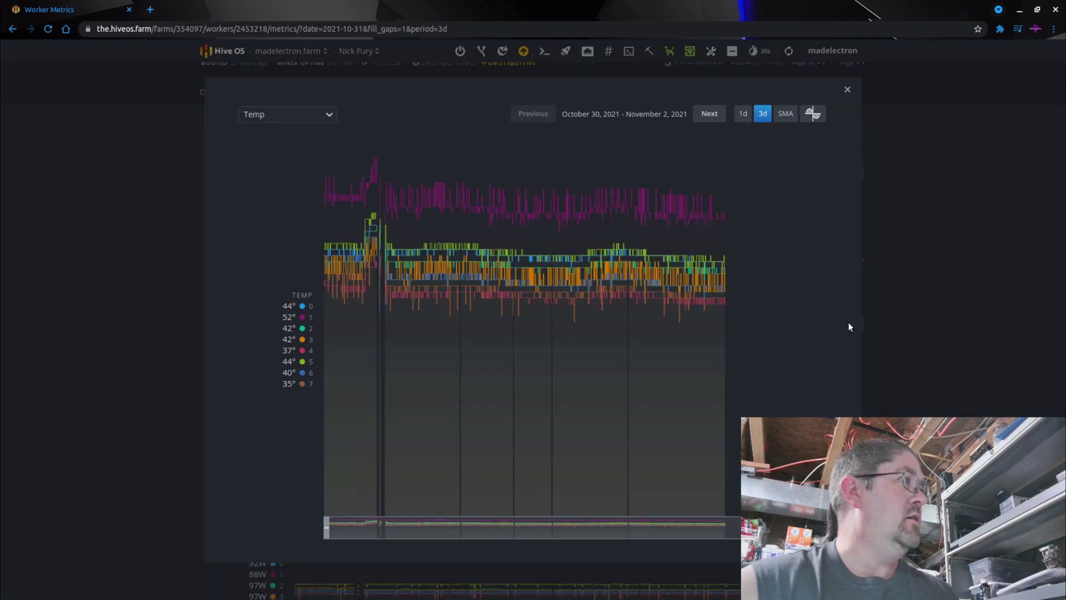